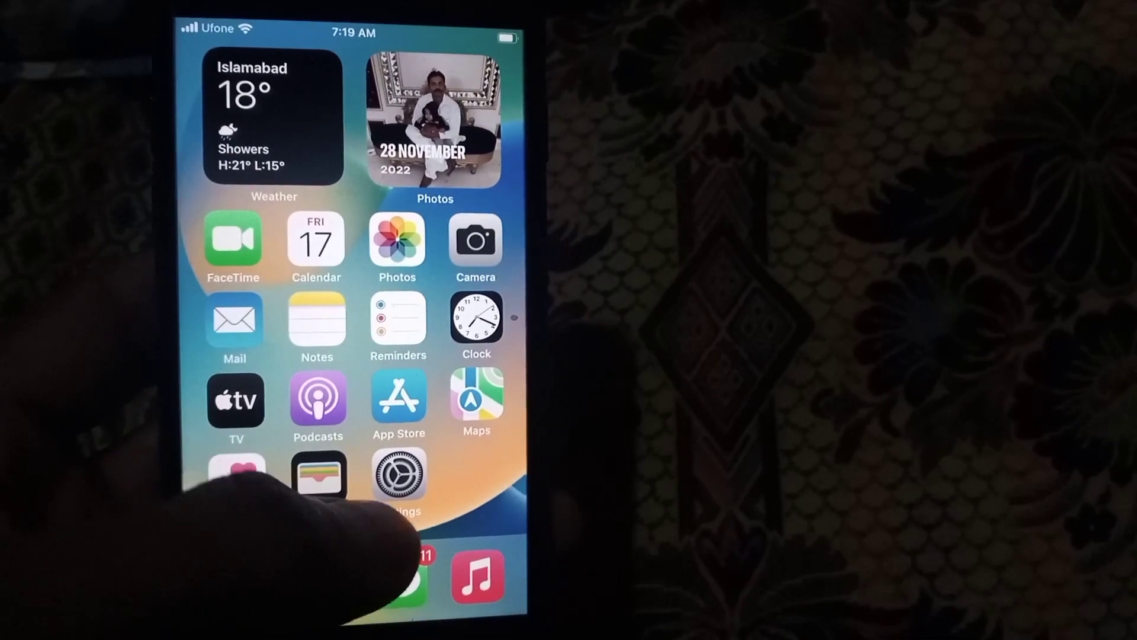
- Open the Apple ID page from Settings and cancel the Find My iPhone password prompt
click(399, 473)
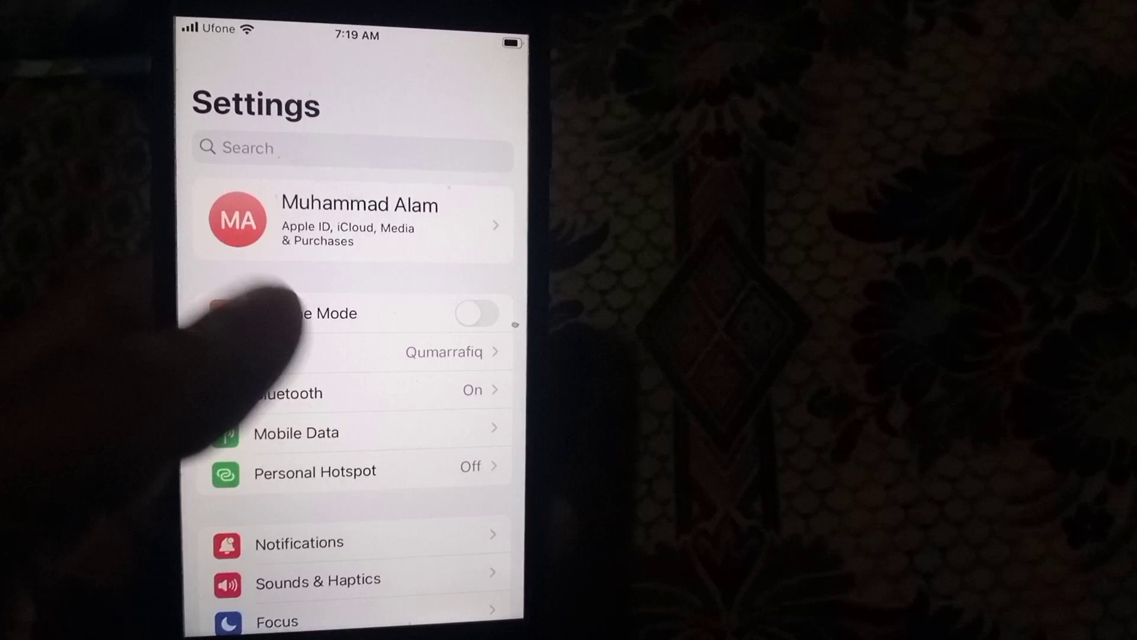
click(293, 235)
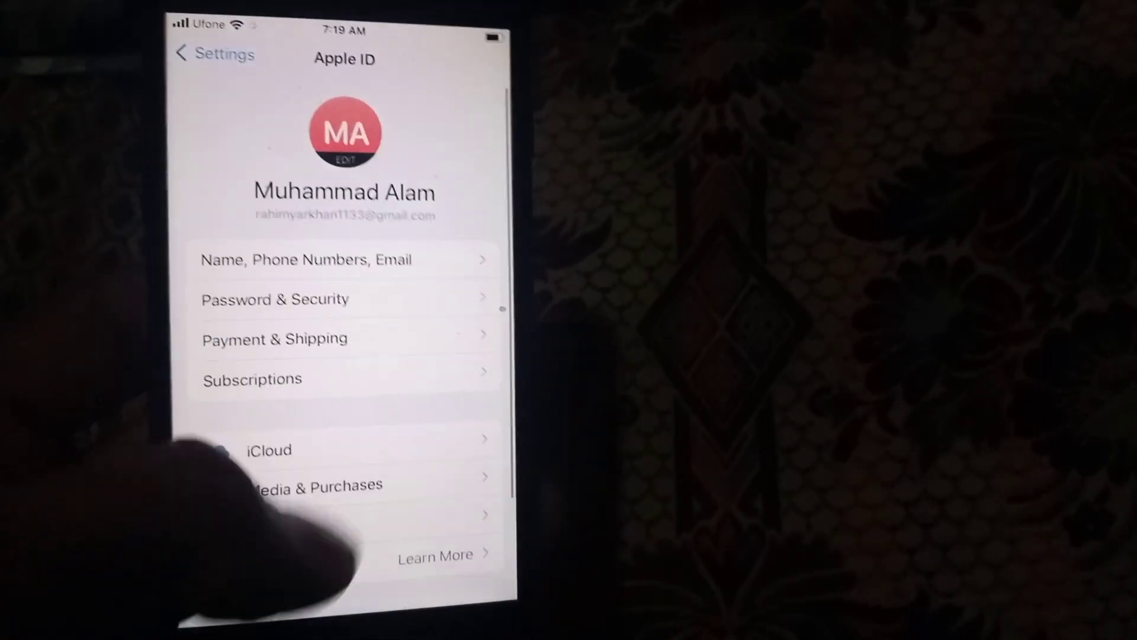
scroll(267, 444, down, 3)
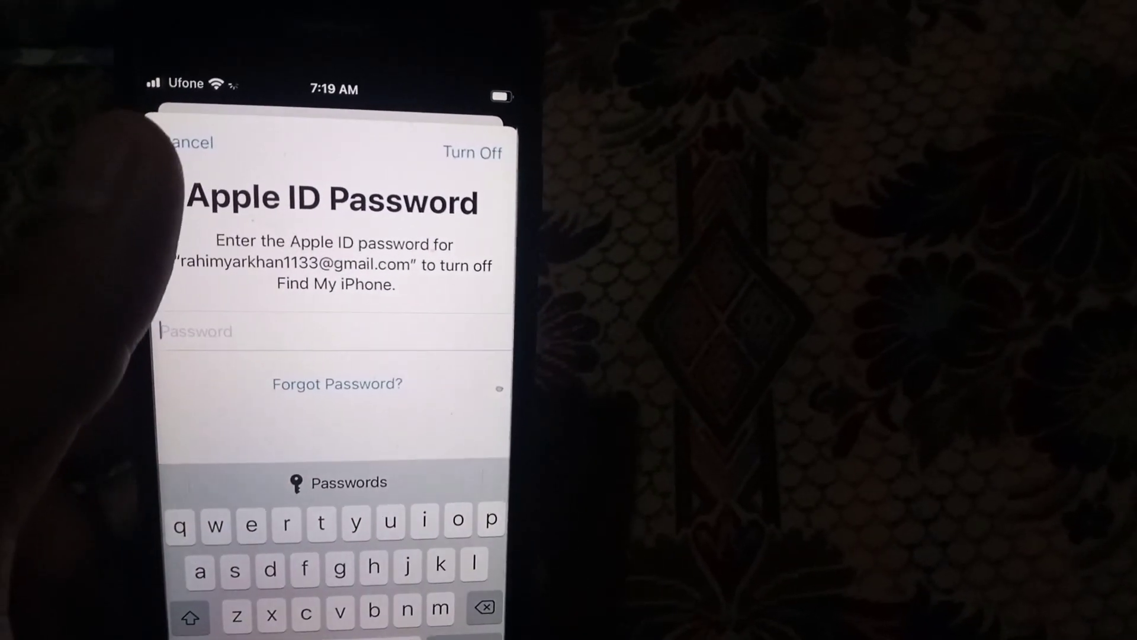
click(189, 143)
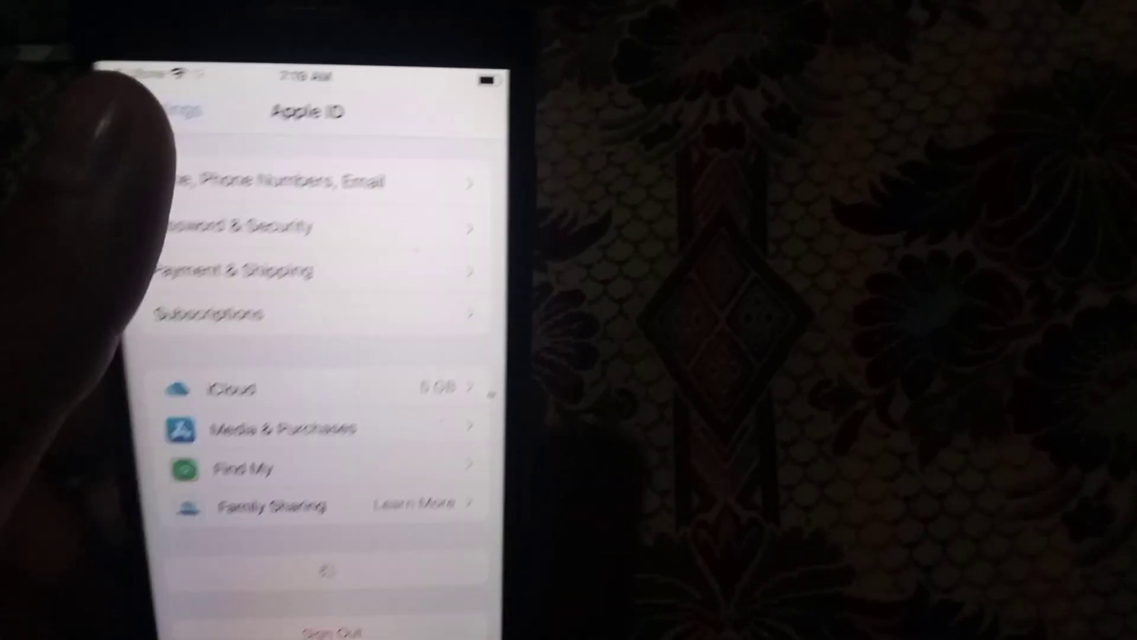
- Leave and reopen Settings, then open General down to Transfer or Reset iPhone
click(169, 110)
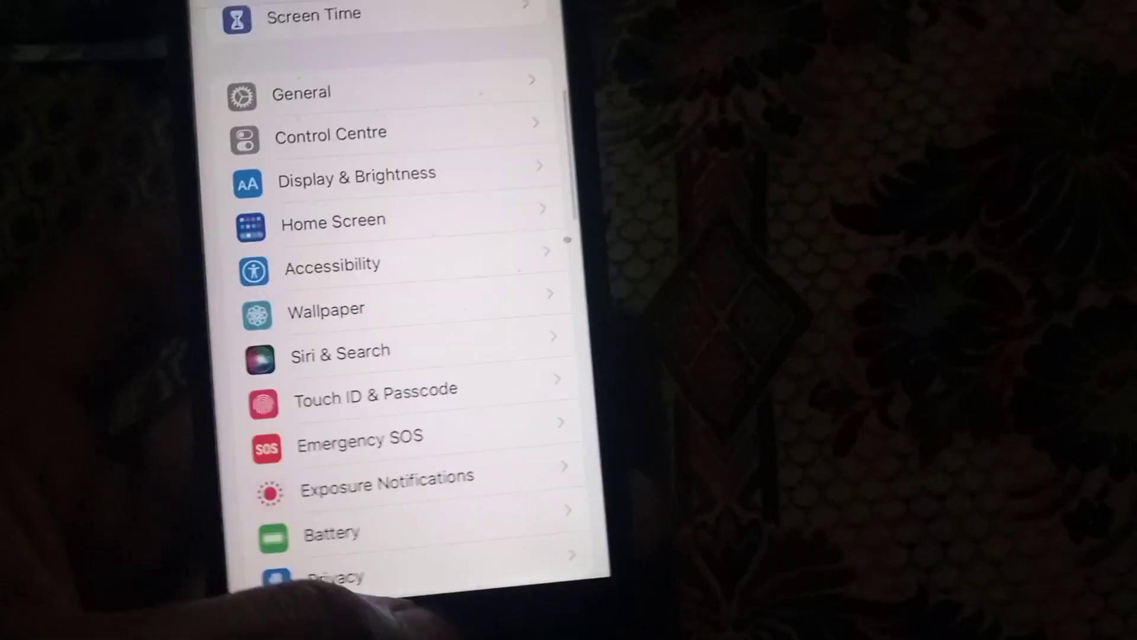
click(355, 618)
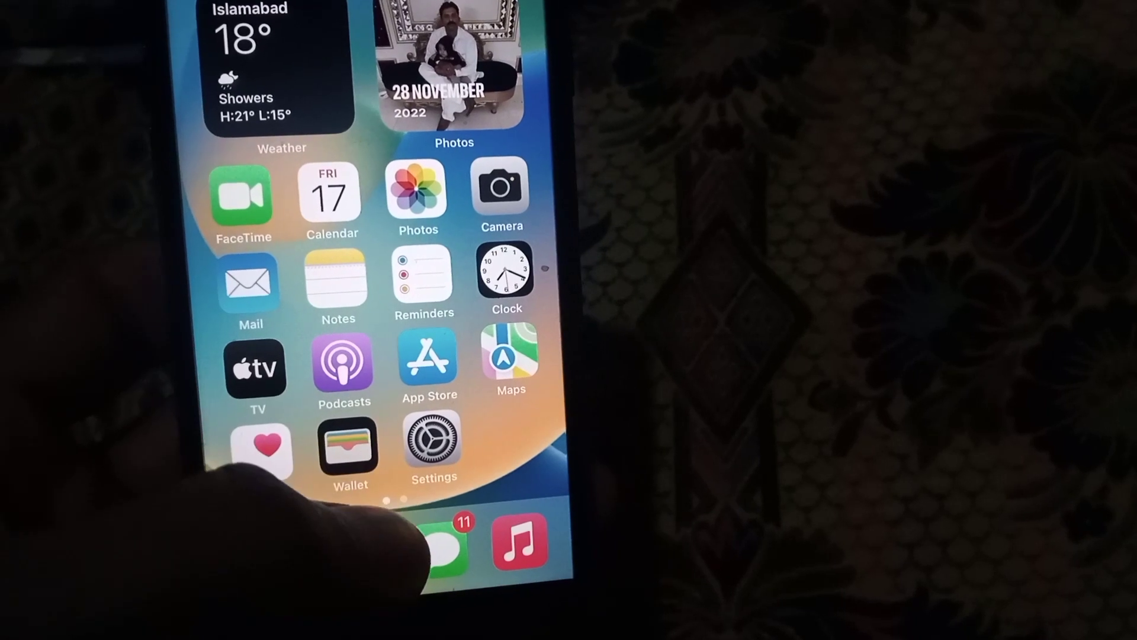
click(434, 440)
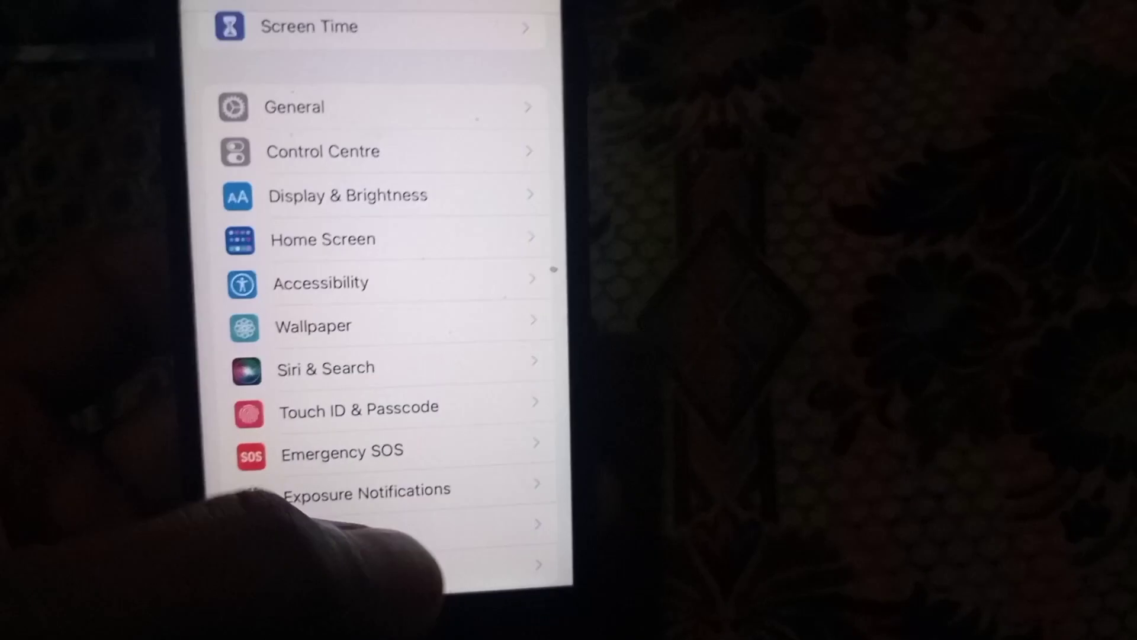
scroll(267, 427, up, 3)
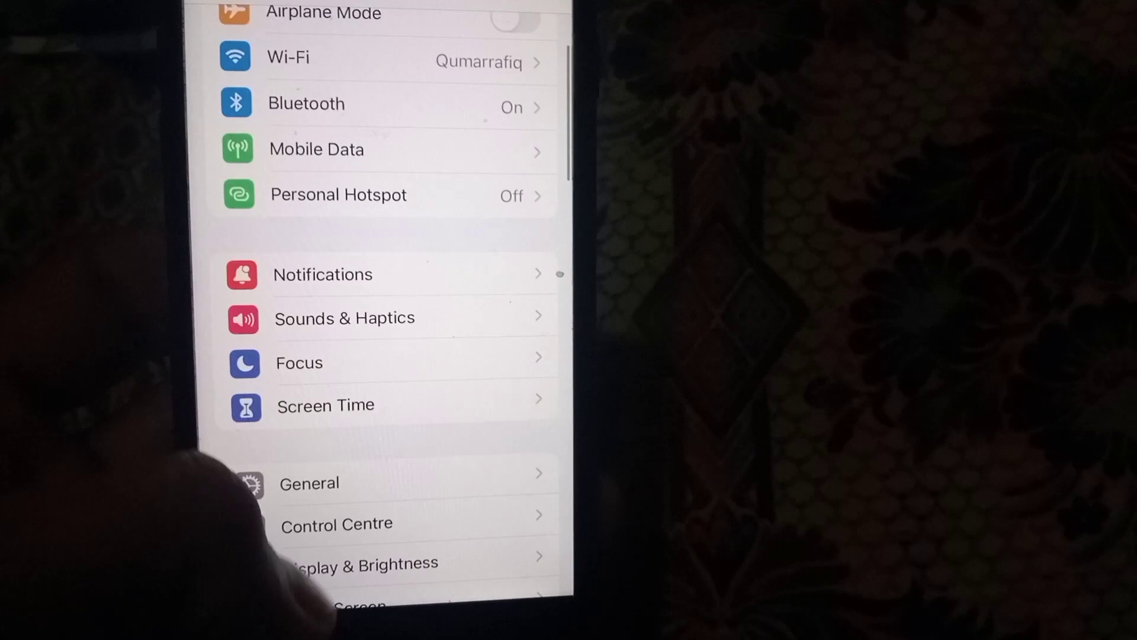
scroll(294, 356, up, 5)
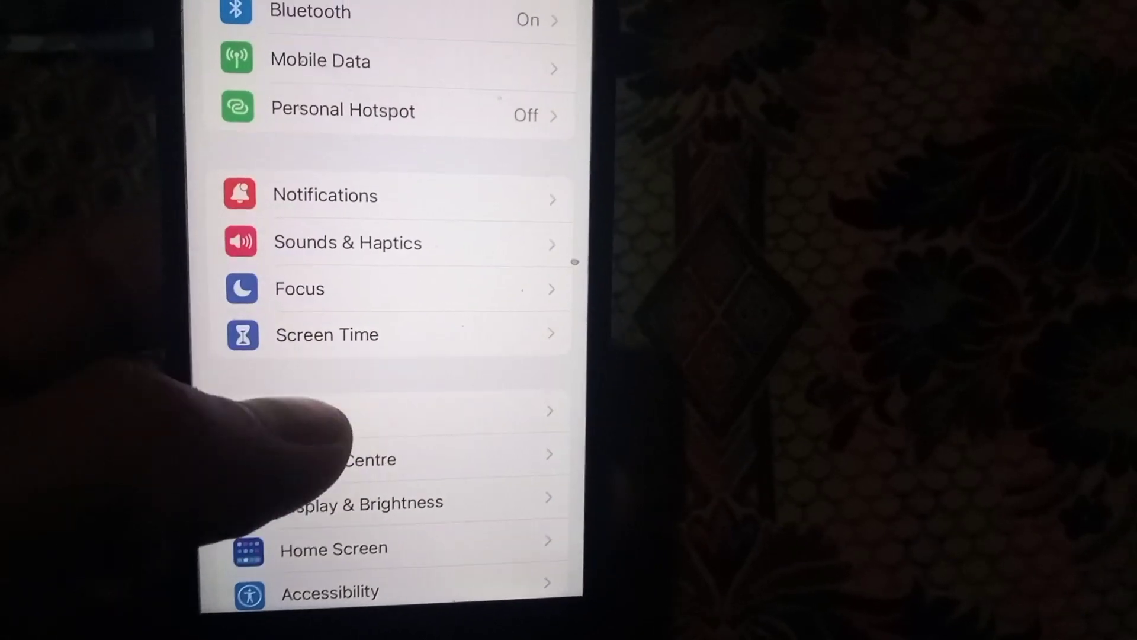
click(342, 411)
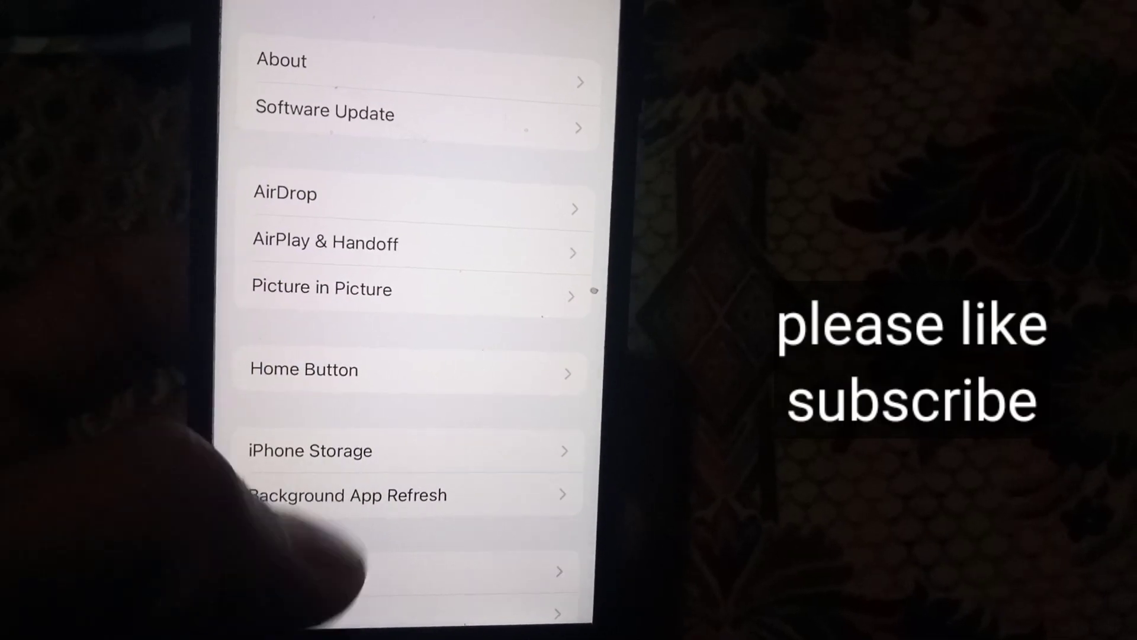
scroll(399, 355, down, 3)
scroll(400, 356, down, 3)
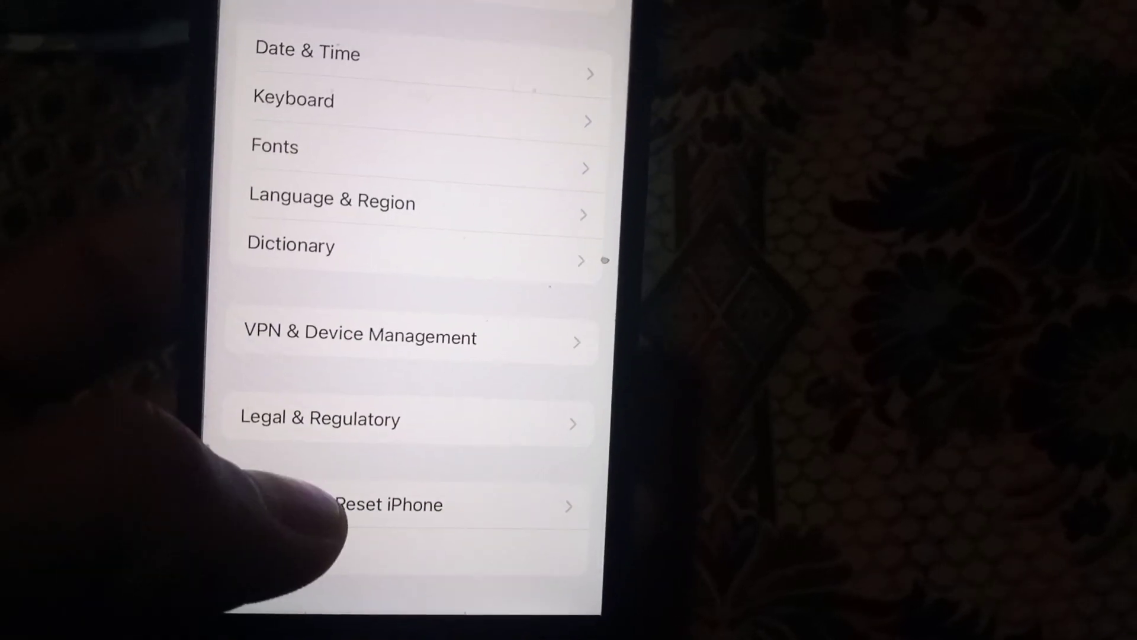
- Choose Erase All Content and Settings under Transfer or Reset iPhone and continue past Erase This iPhone
click(374, 504)
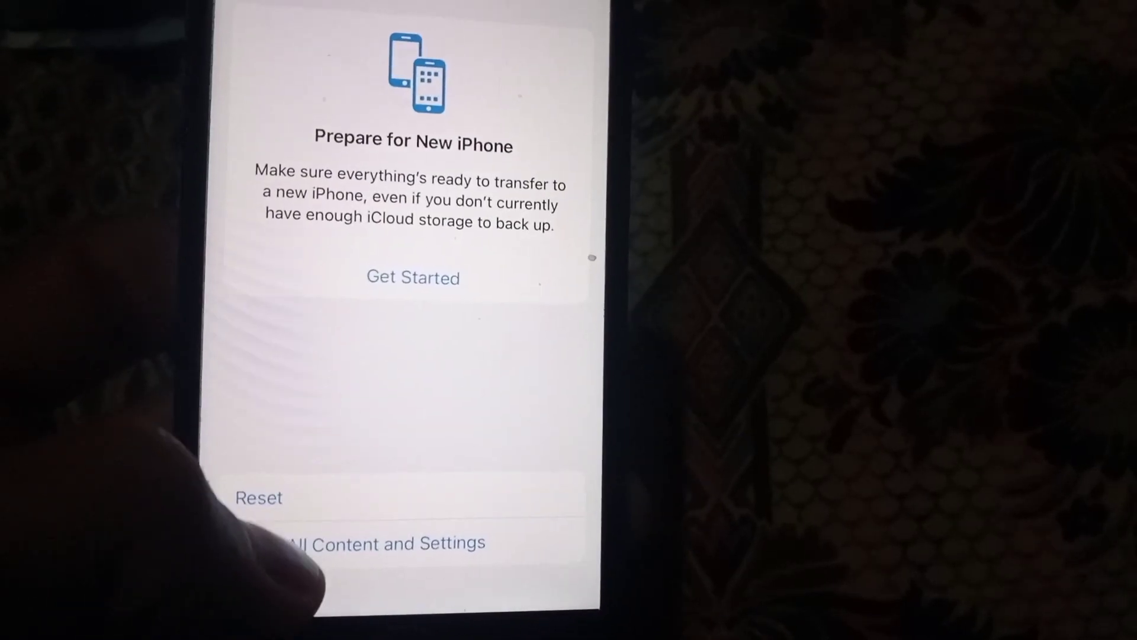
click(356, 544)
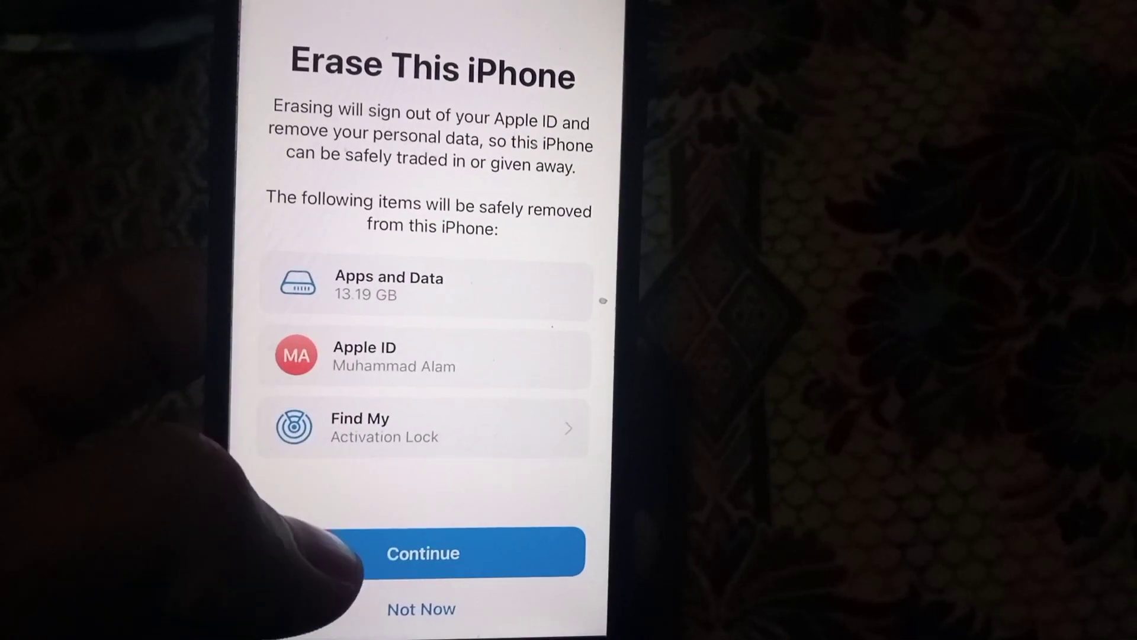
click(365, 554)
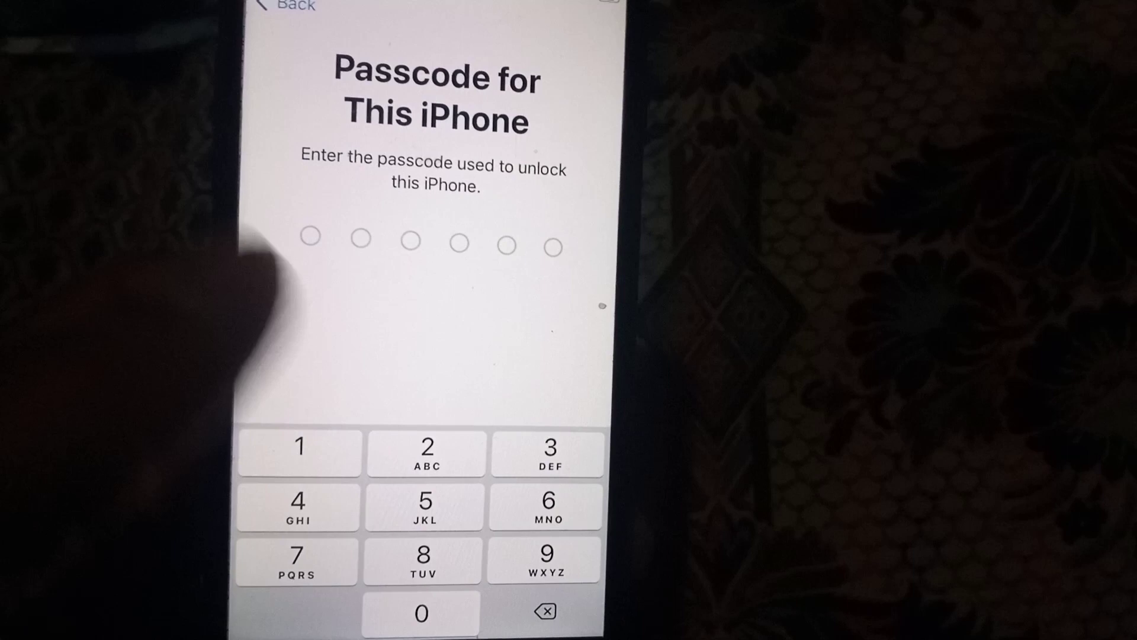
- Enter the first two digits of the iPhone passcode
click(421, 614)
click(421, 613)
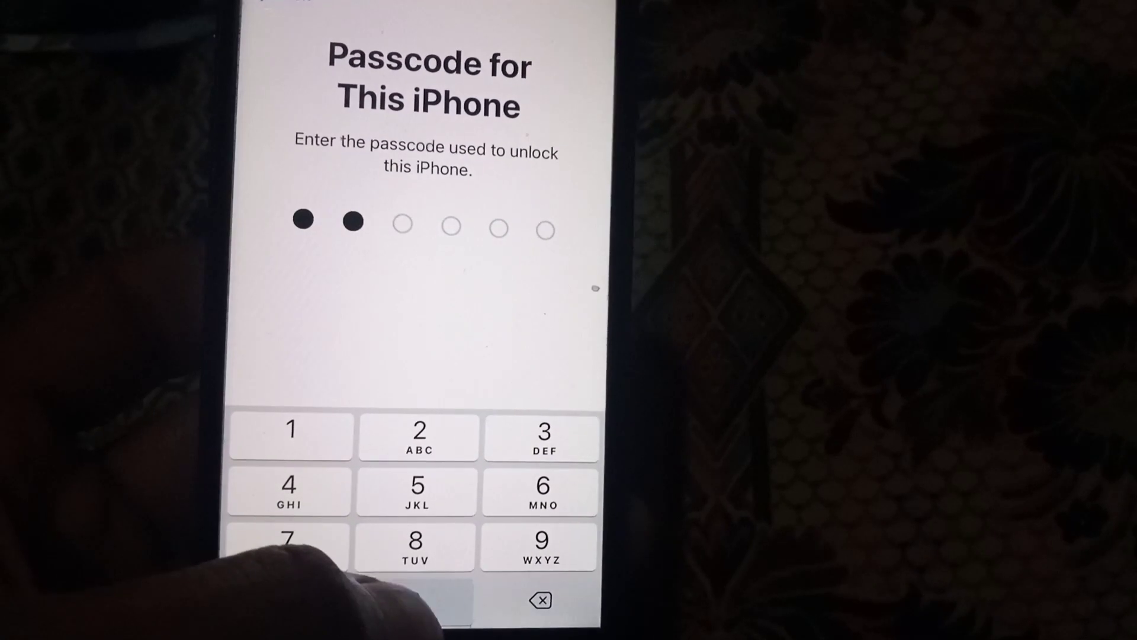
click(422, 614)
click(421, 613)
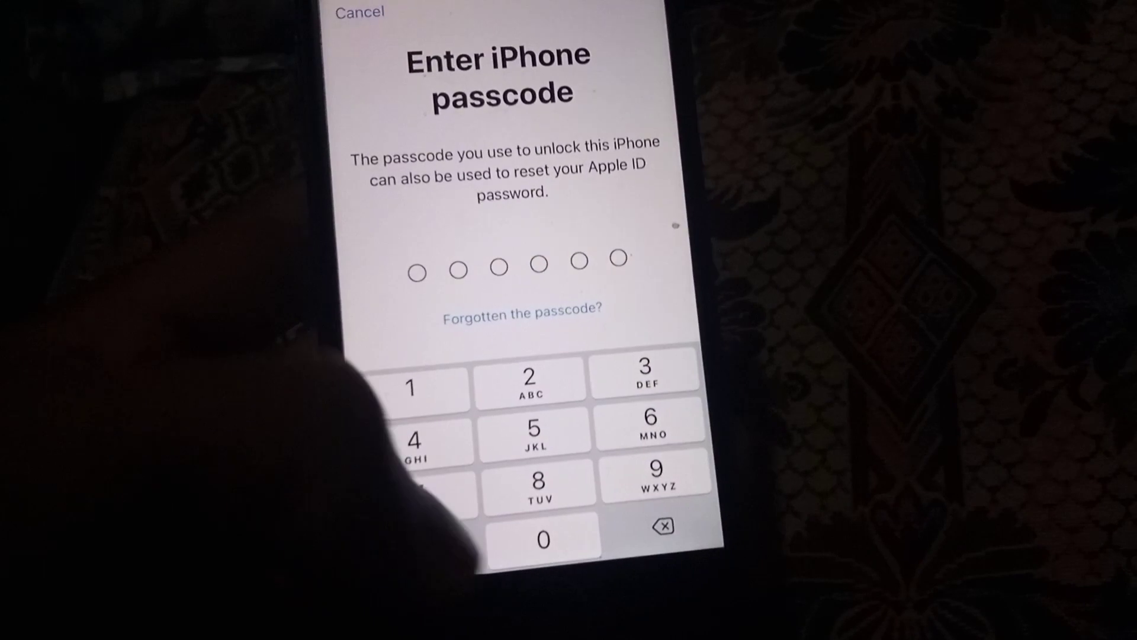
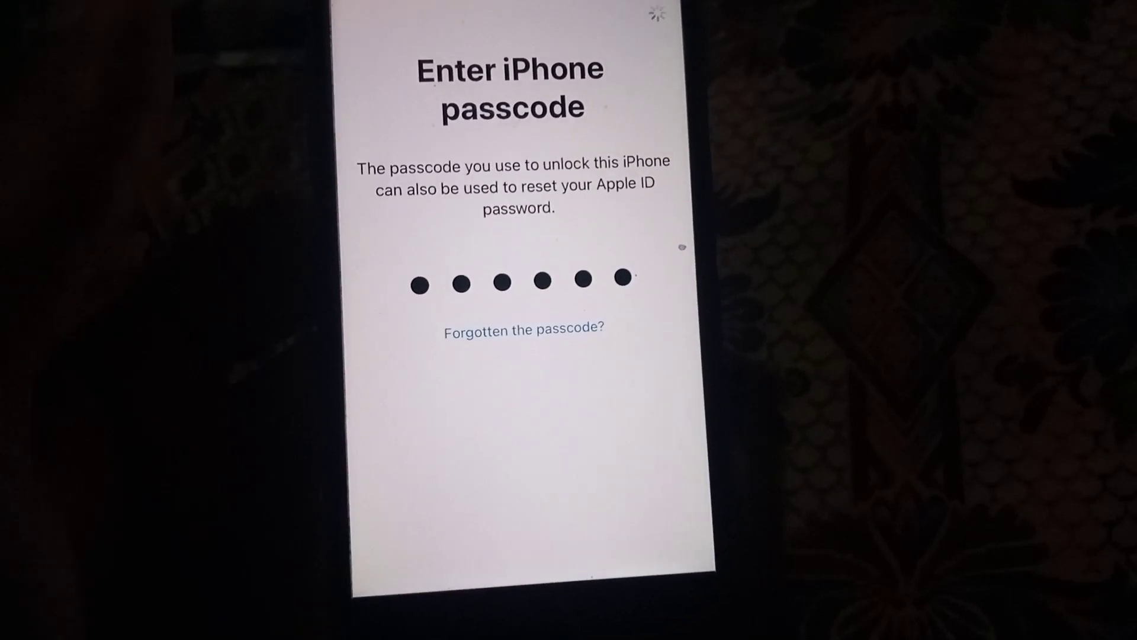